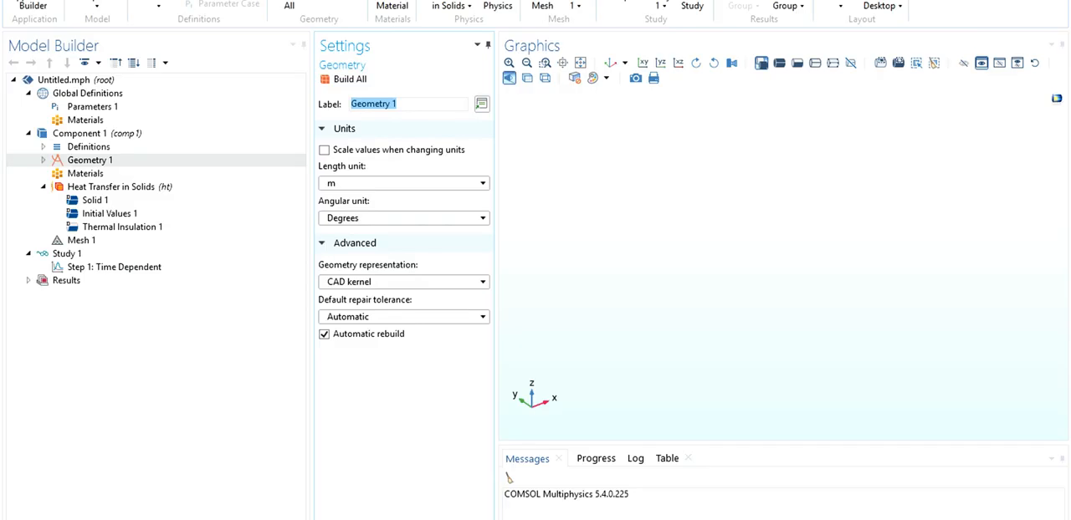
Save the model as Untitled.mph on the Desktop.
key("ctrl+s")
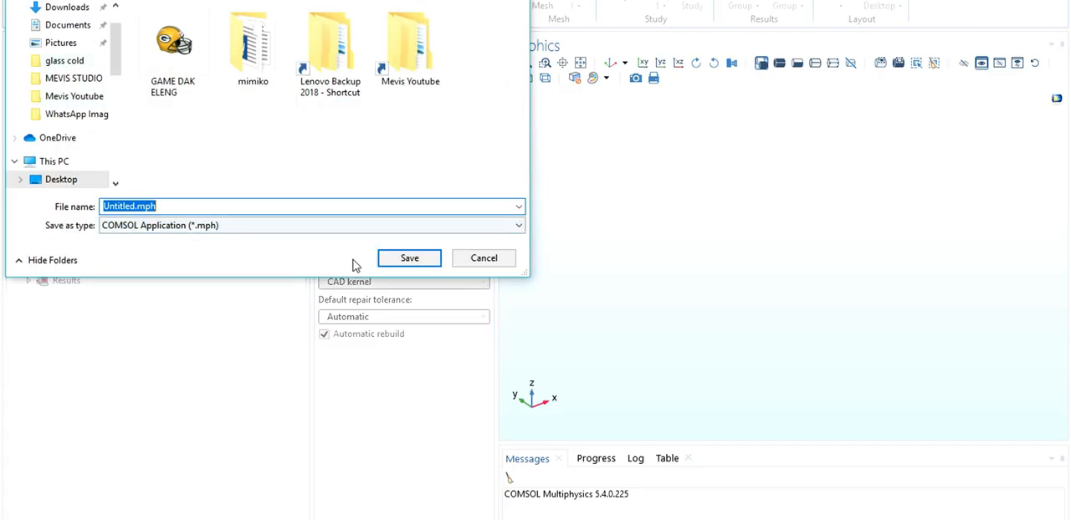
left_click(395, 259)
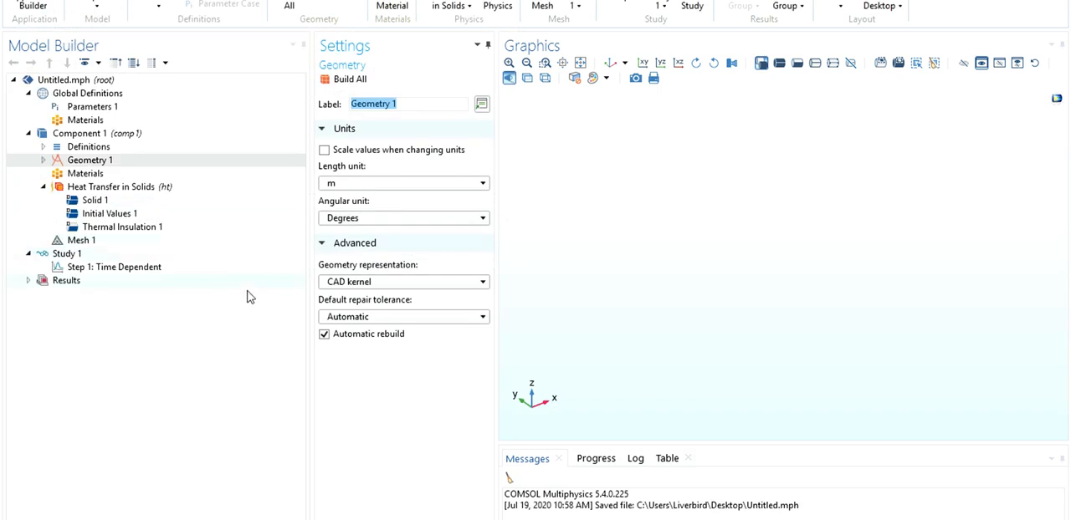
left_click(346, 182)
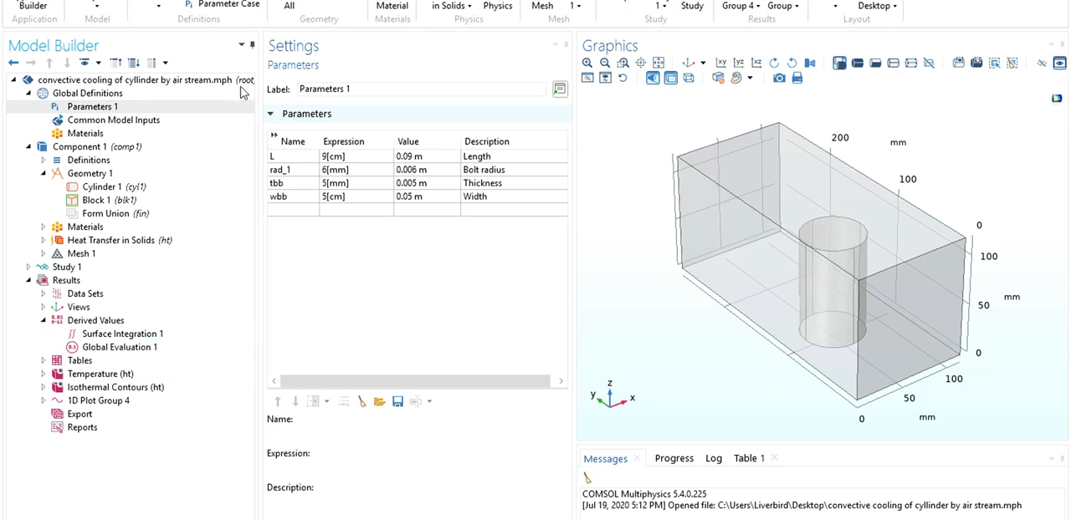
Review the size and position settings of the cylinder and block, and the Iron material's domains and properties.
left_click(106, 188)
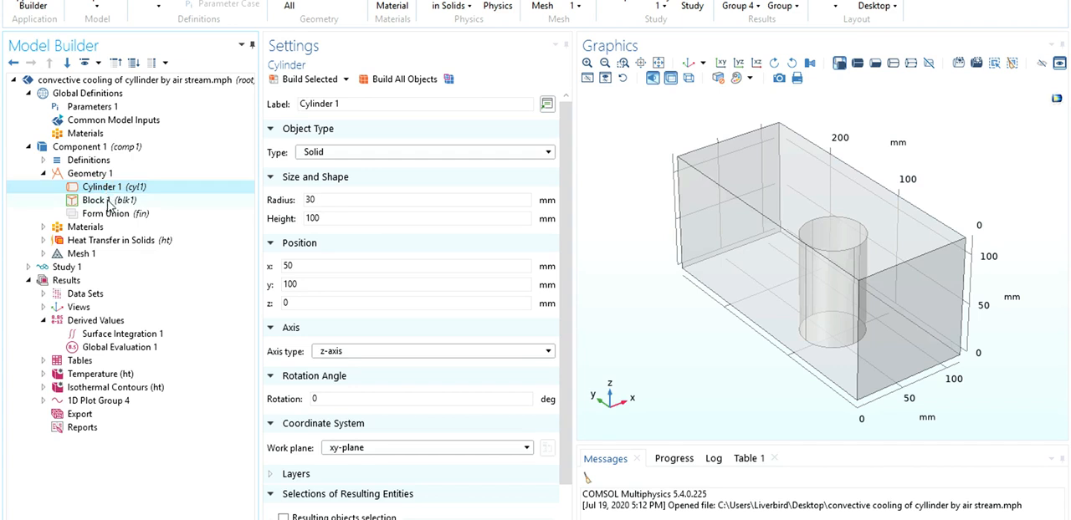
left_click(107, 202)
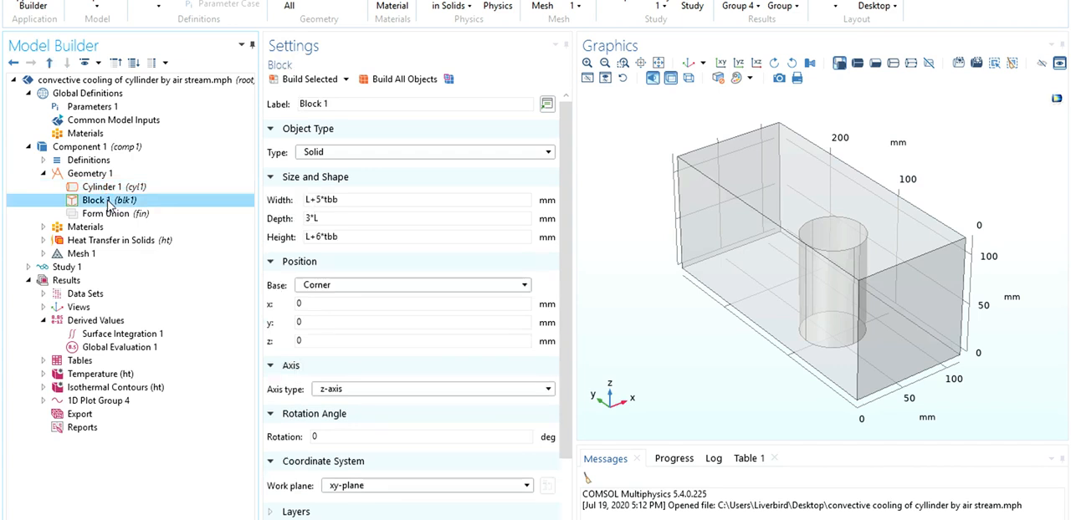
scroll(572, 268, "down", 1)
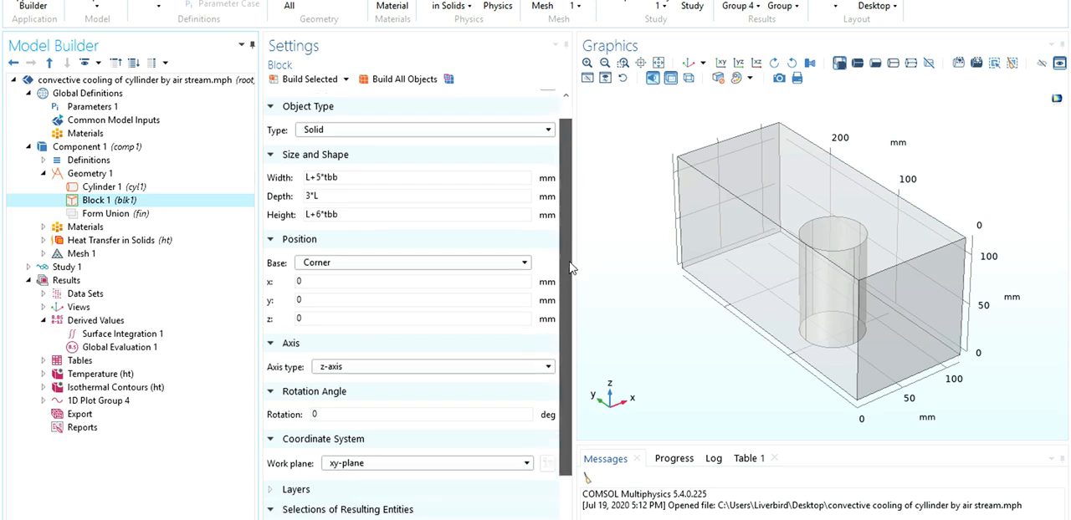
left_click_drag(570, 268, 570, 297)
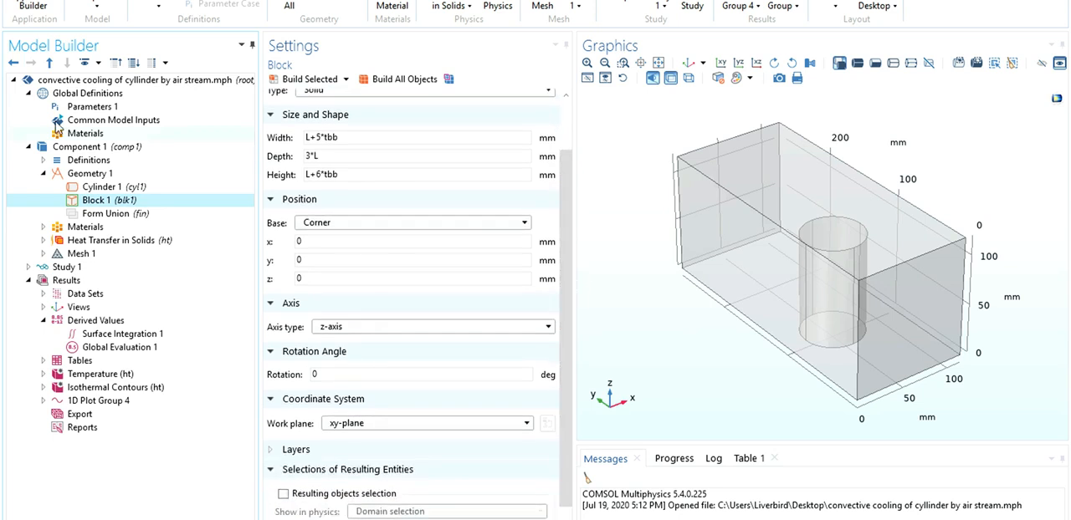
left_click(44, 227)
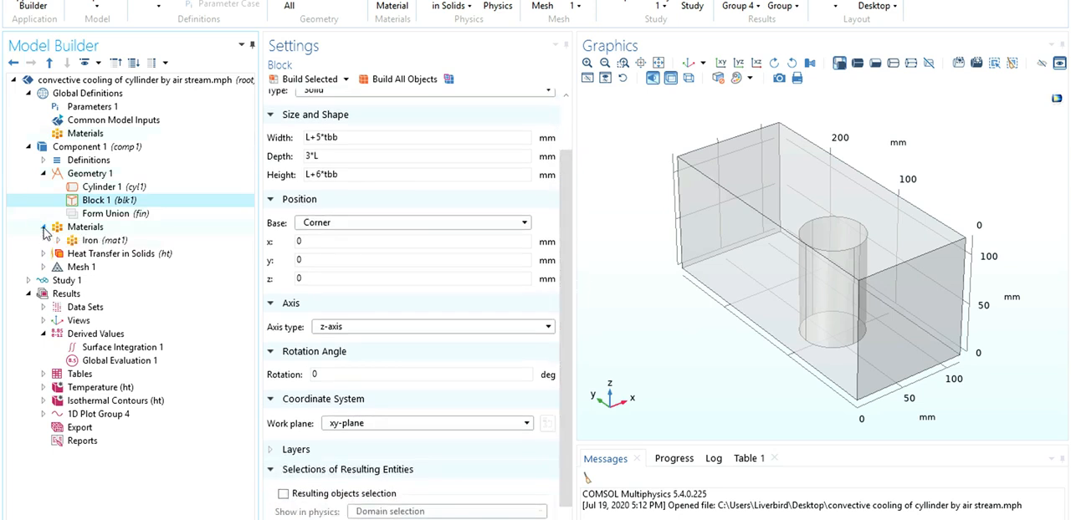
left_click(86, 241)
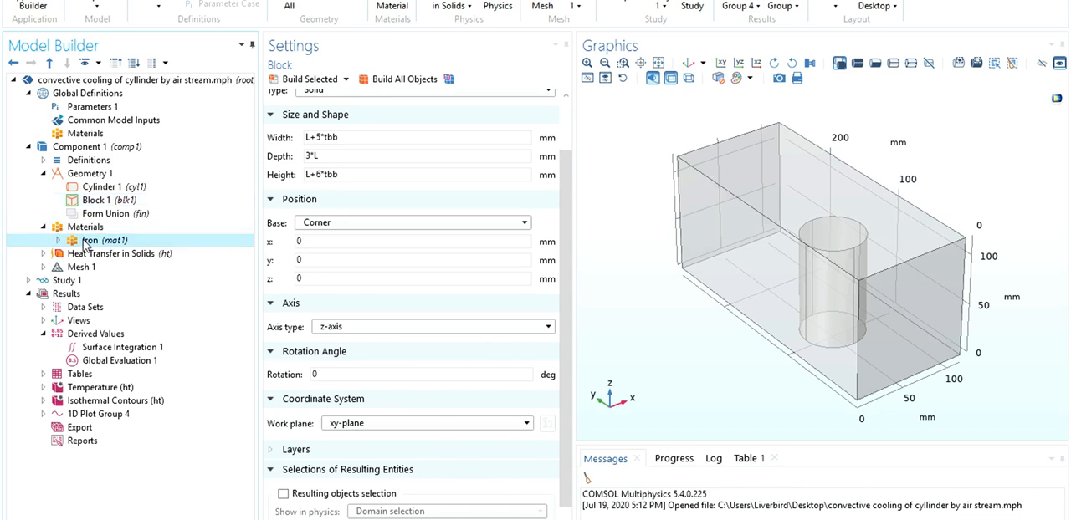
left_click(83, 243)
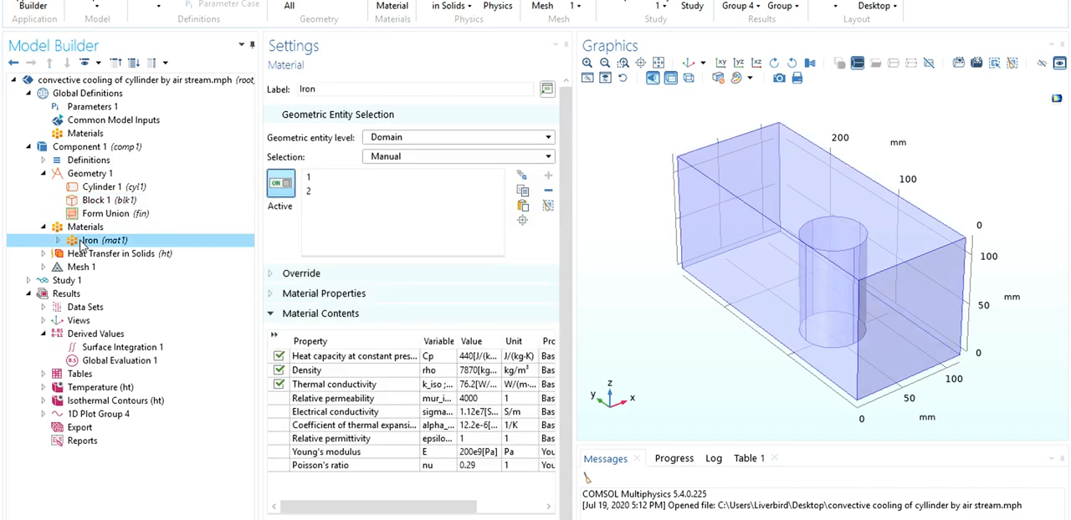
left_click(44, 254)
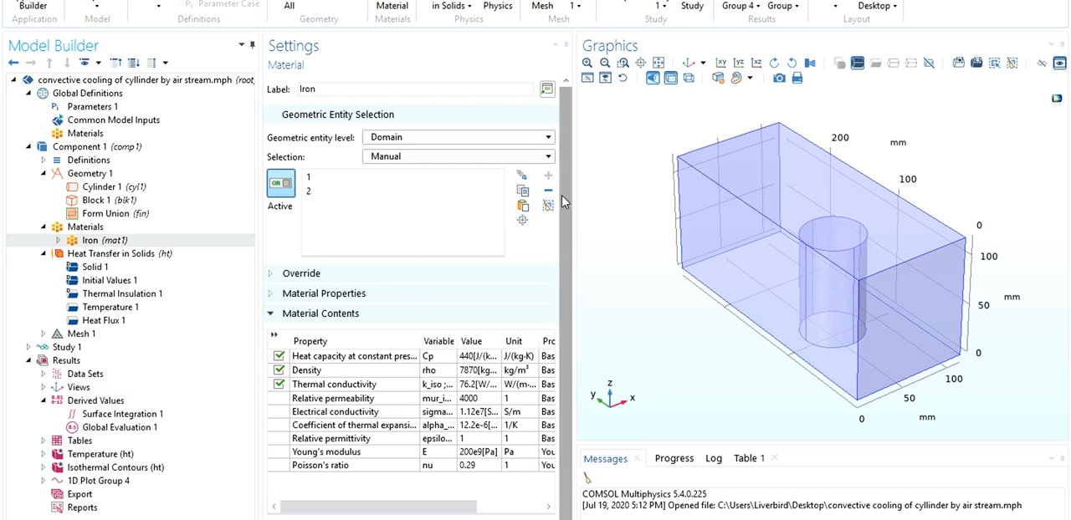
scroll(554, 225, "down", 1)
left_click(43, 173)
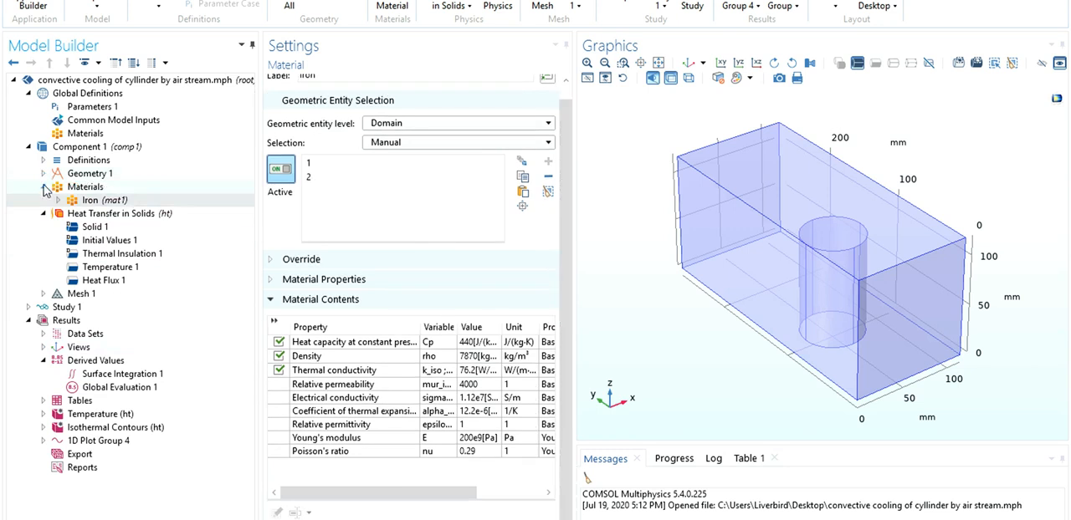
left_click(44, 186)
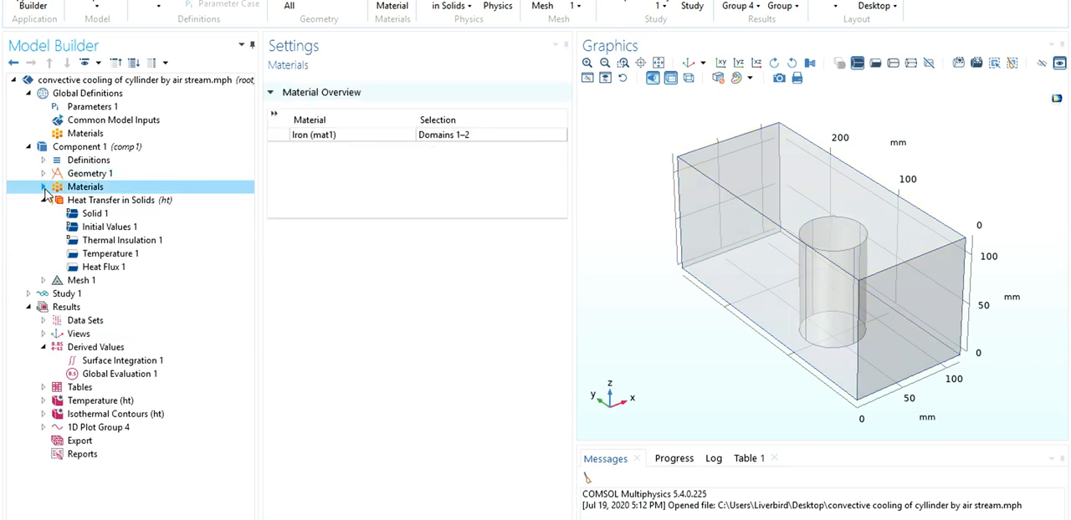
Examine the Heat Transfer in Solids initial values, thermal insulation, temperature and convective heat flux conditions, along with the mesh.
left_click(100, 200)
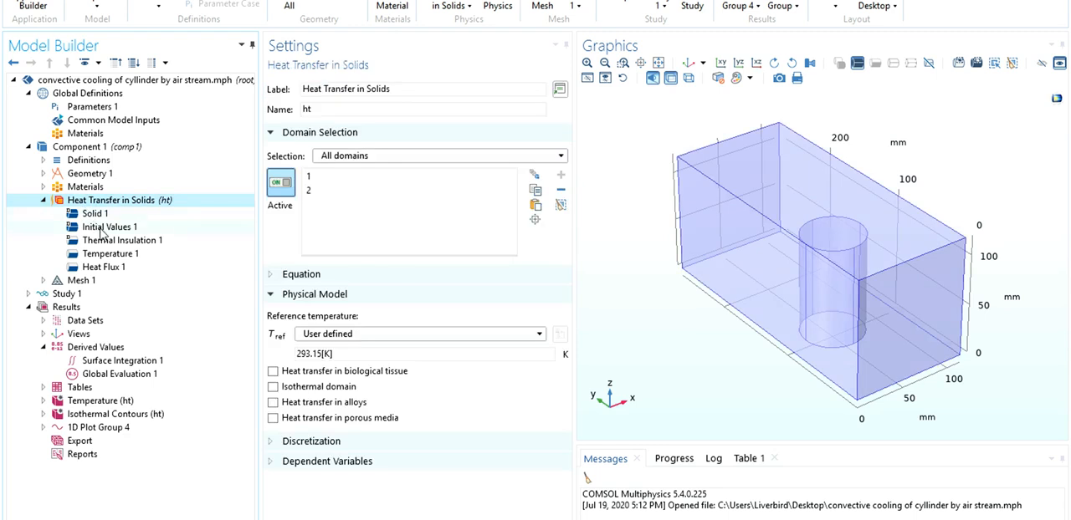
left_click(101, 231)
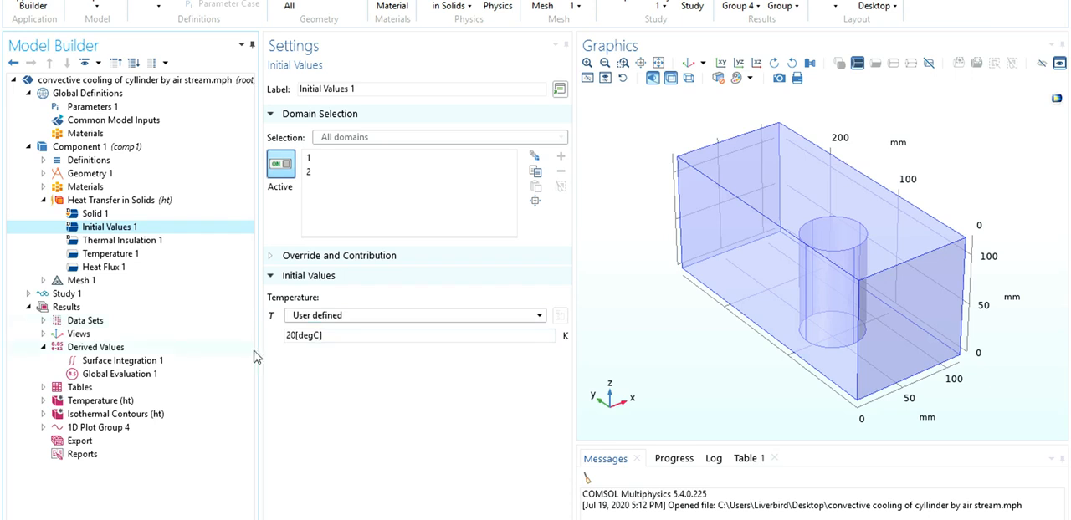
left_click(118, 242)
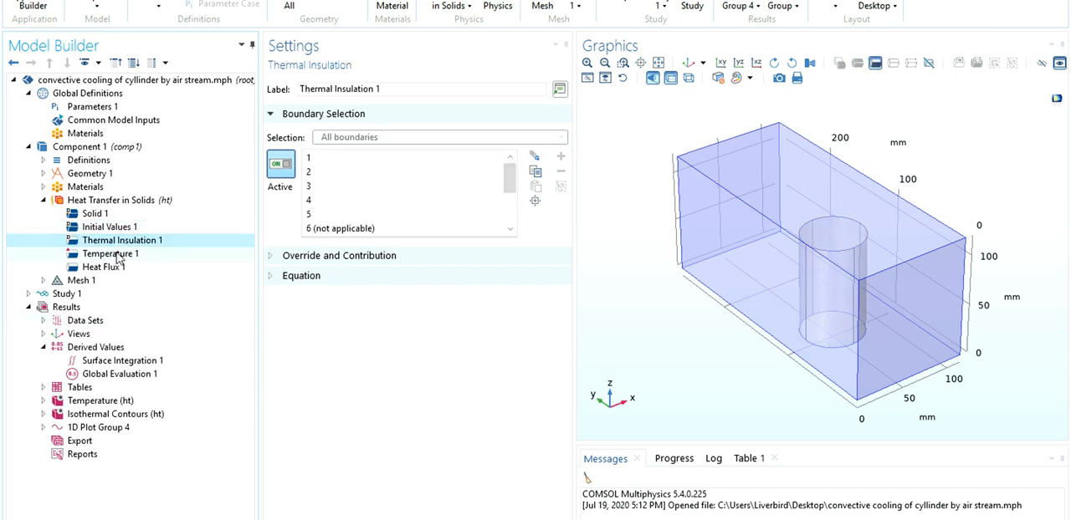
left_click(118, 254)
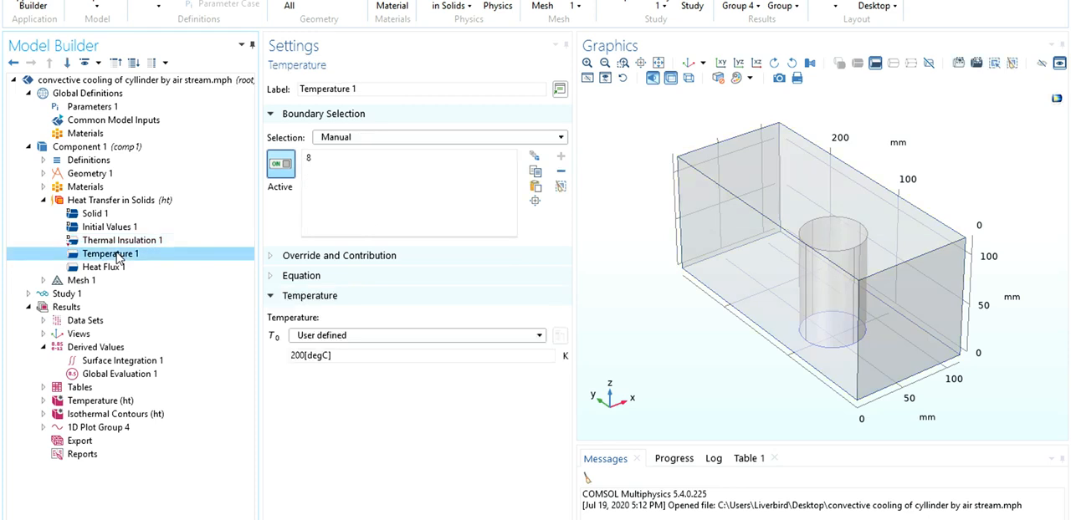
left_click(782, 394)
left_click_drag(781, 393, 844, 301)
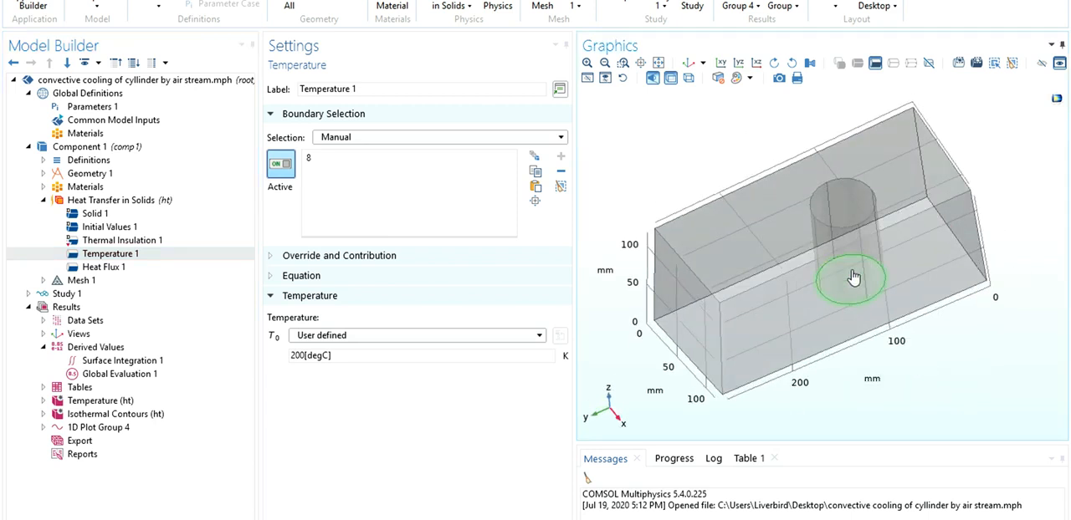
left_click(134, 269)
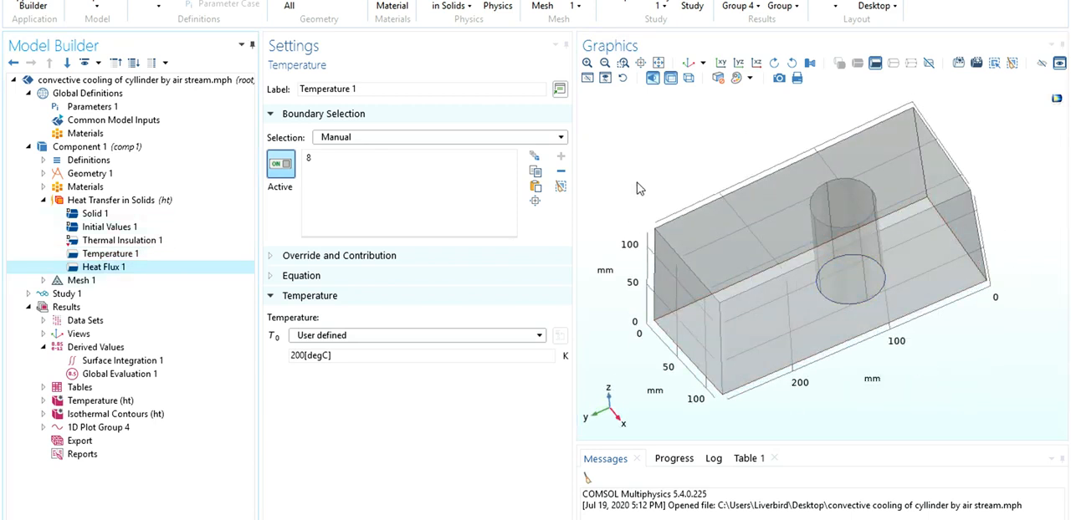
left_click_drag(691, 144, 695, 102)
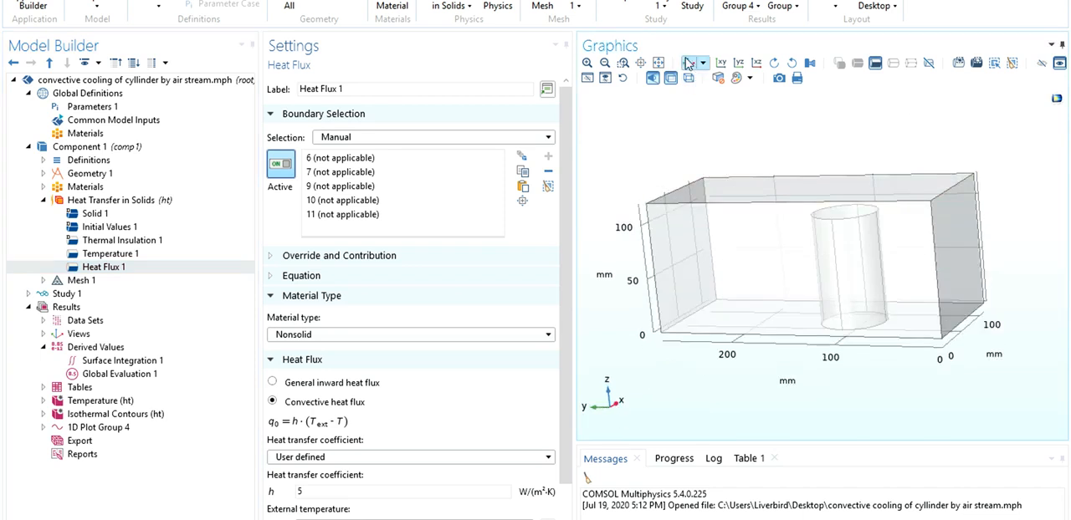
left_click(688, 63)
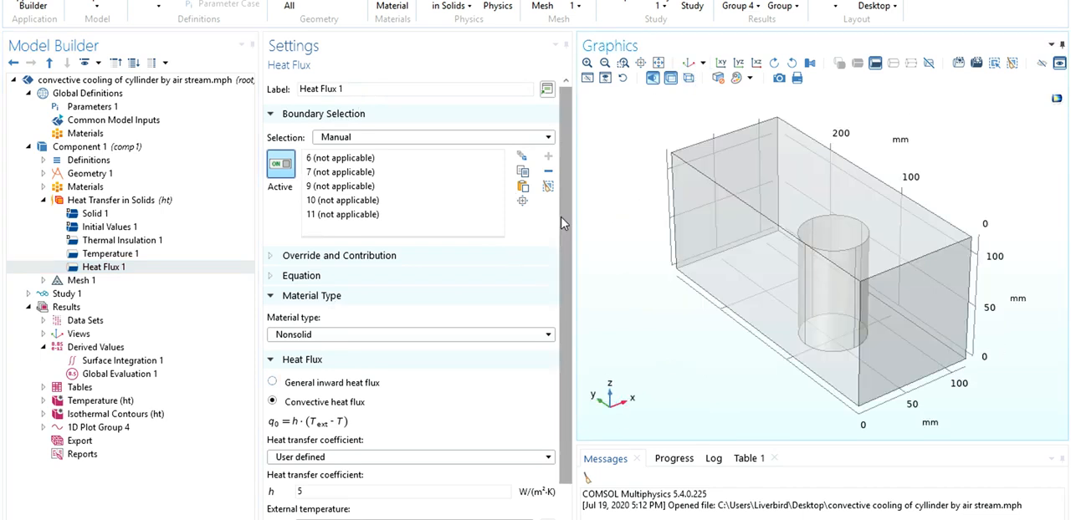
scroll(565, 370, "down", 2)
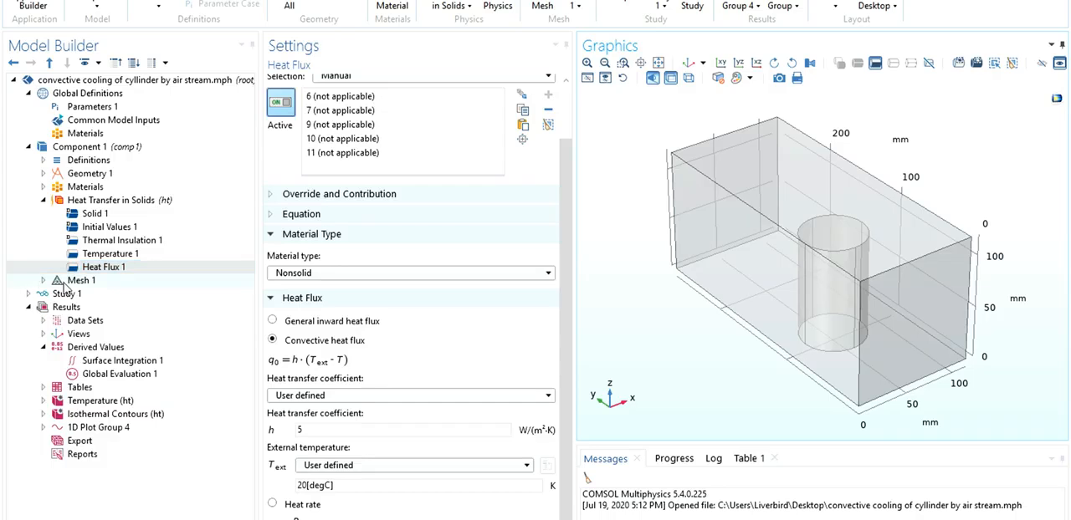
left_click(72, 282)
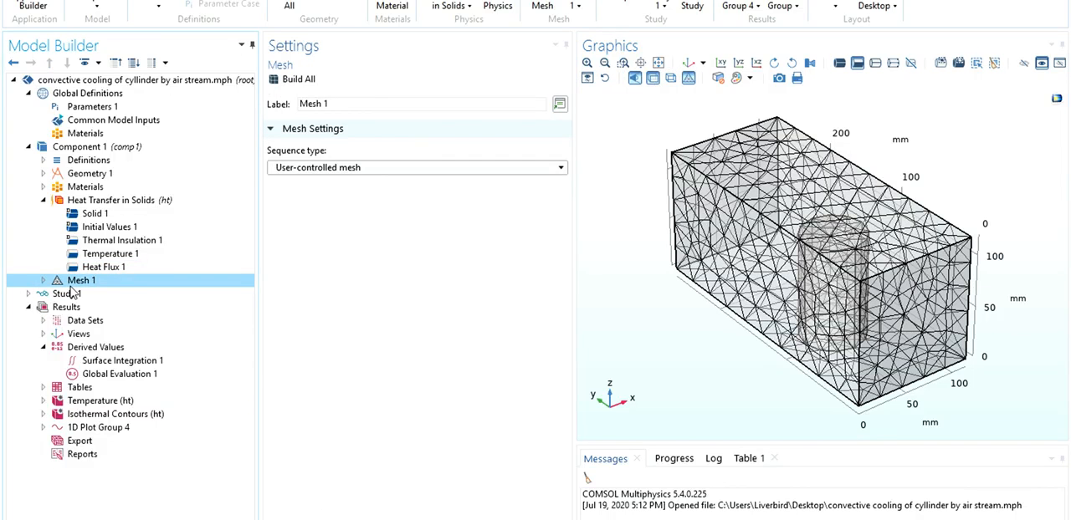
left_click(43, 281)
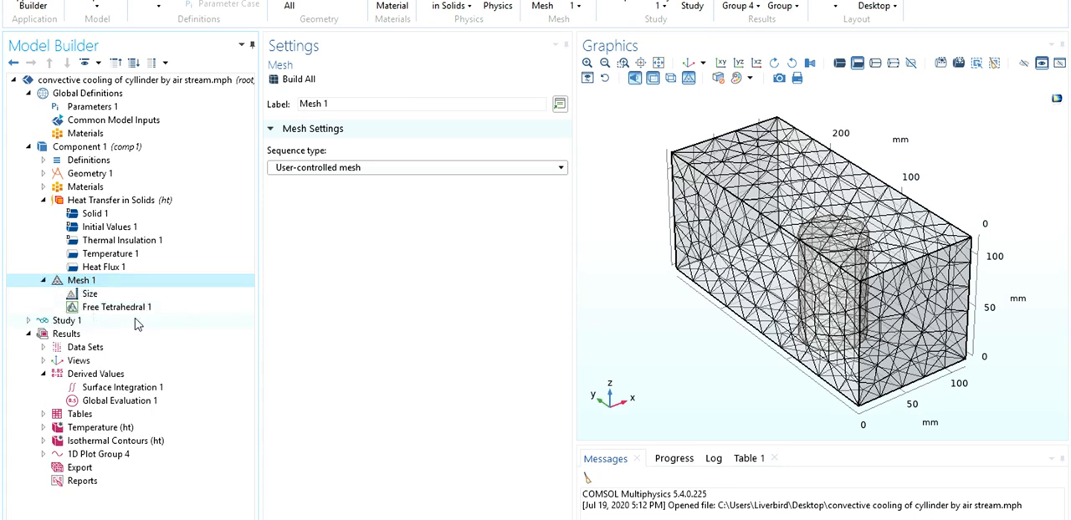
Compute the time-dependent Study 1.
left_click(29, 321)
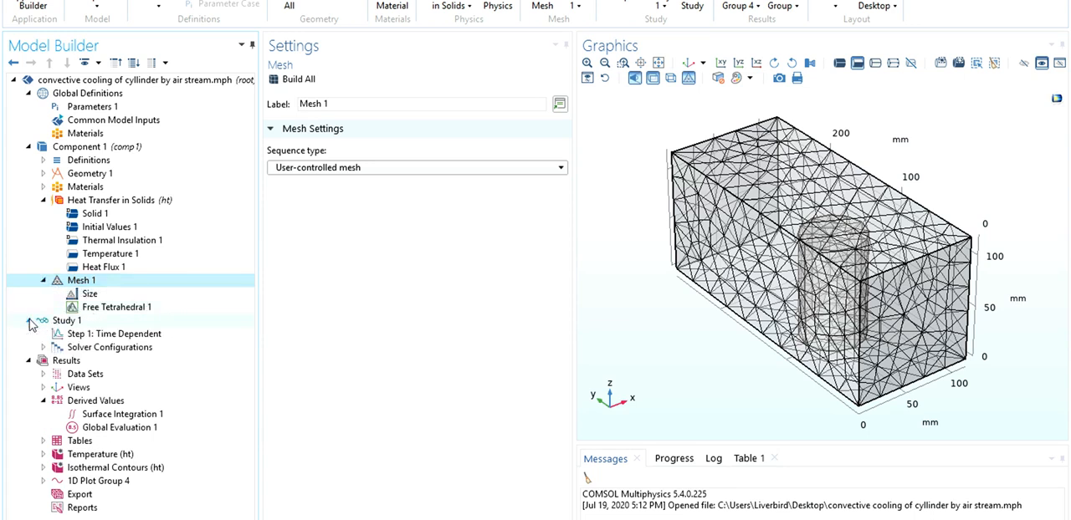
left_click(67, 320)
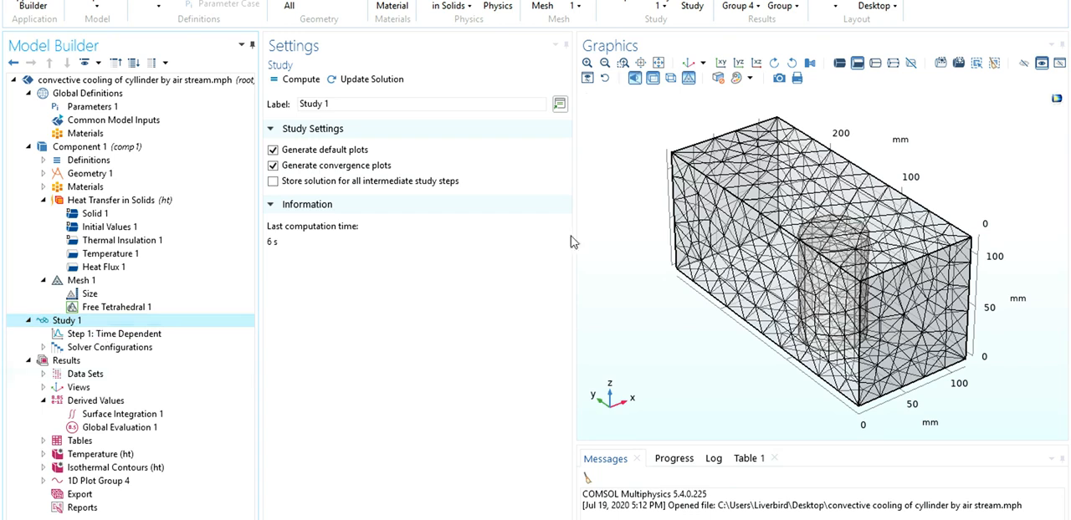
left_click(621, 7)
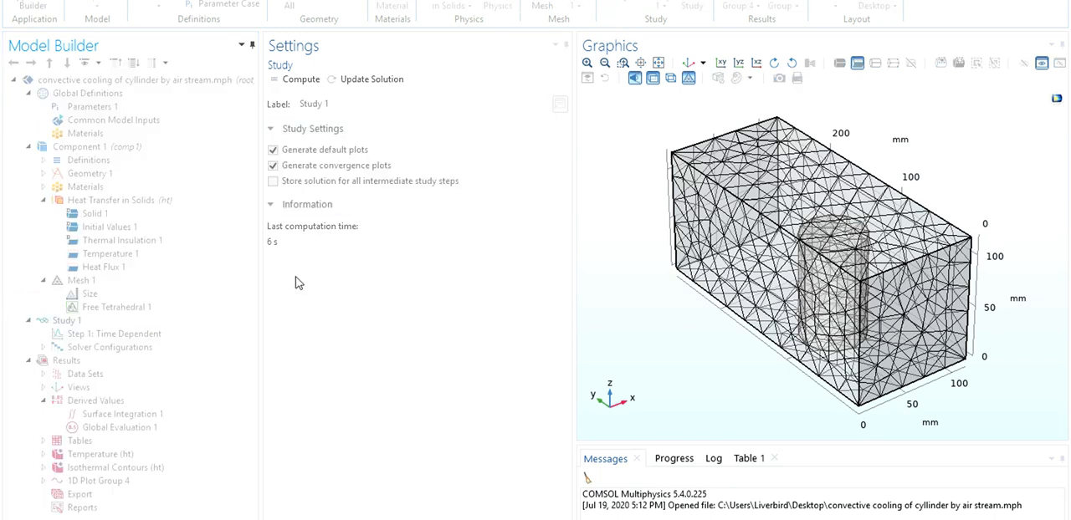
left_click(180, 333)
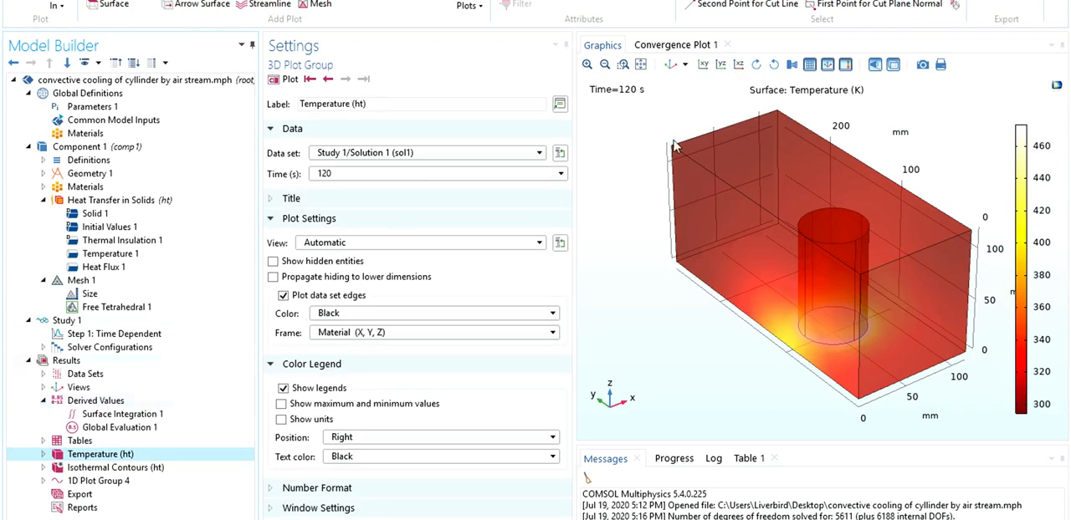
Inspect the surface temperature plot in the XY, YZ and XZ views, ending on the YZ view.
left_click(705, 65)
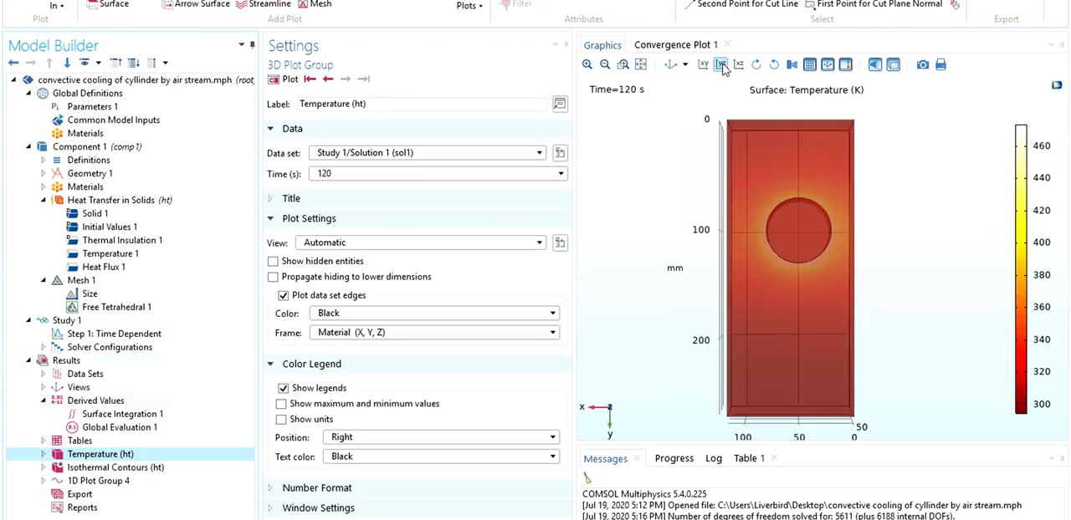
left_click(720, 65)
left_click(739, 67)
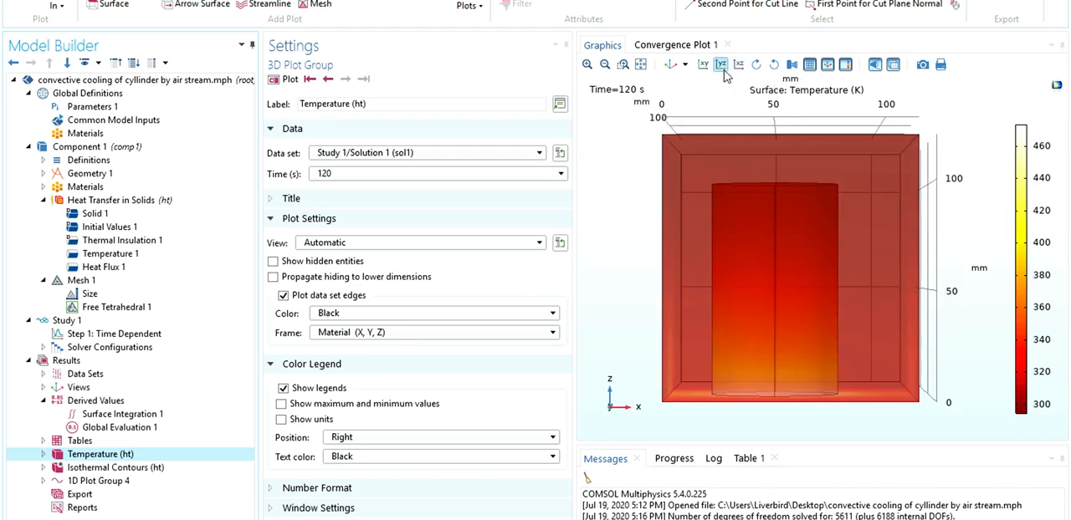
left_click(720, 65)
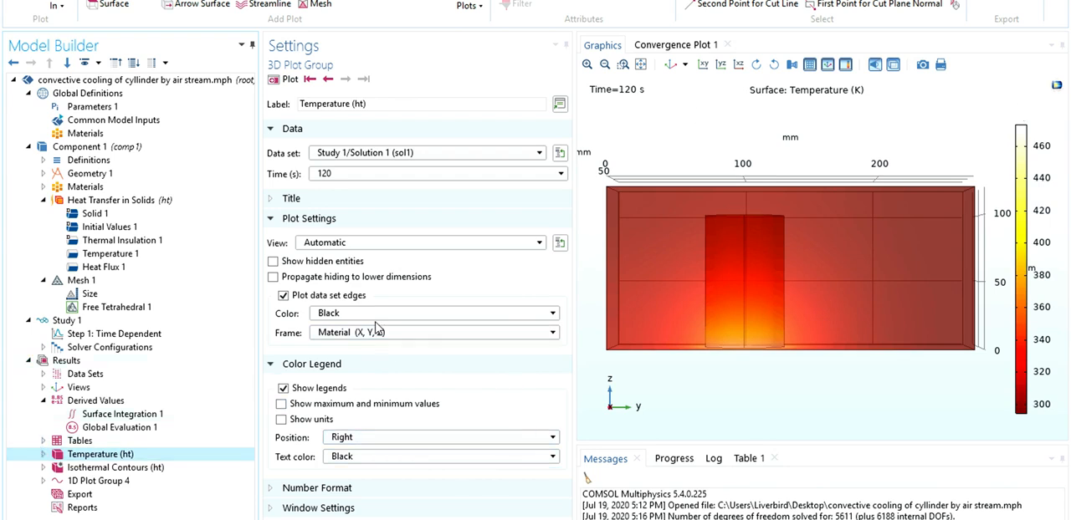
Set the temperature plot's time to 18 s.
left_click(375, 316)
left_click(376, 328)
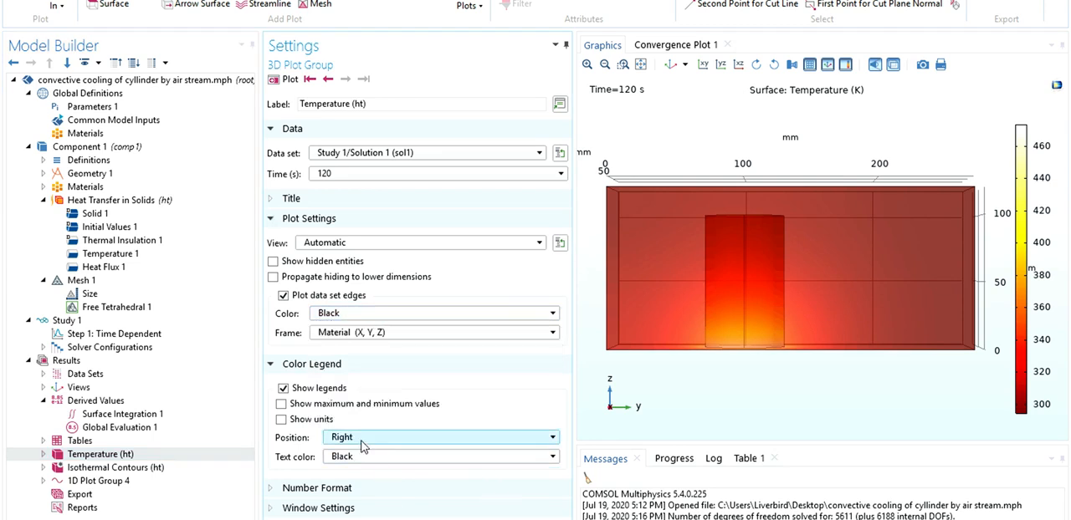
left_click(435, 173)
scroll(391, 326, "up", 20)
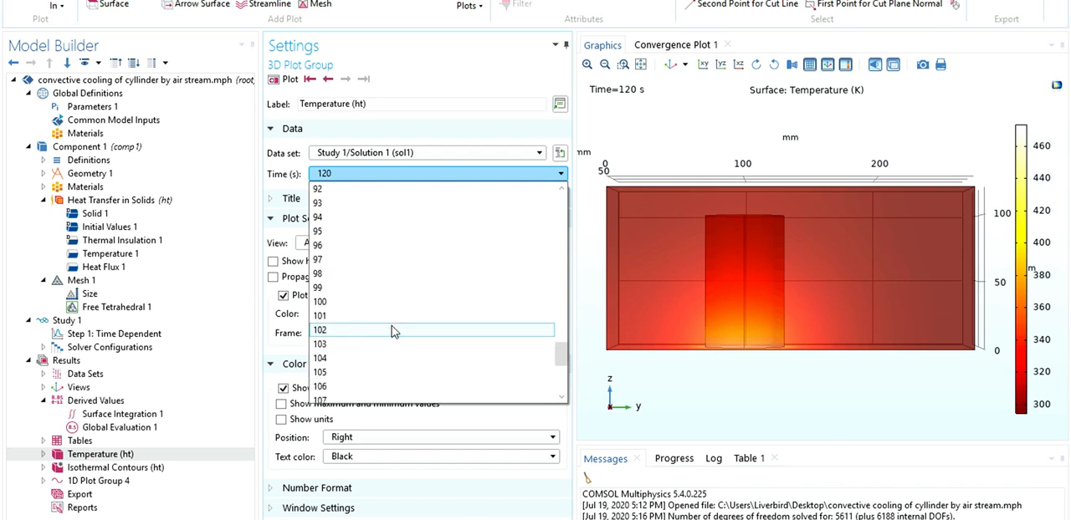
scroll(395, 333, "up", 9)
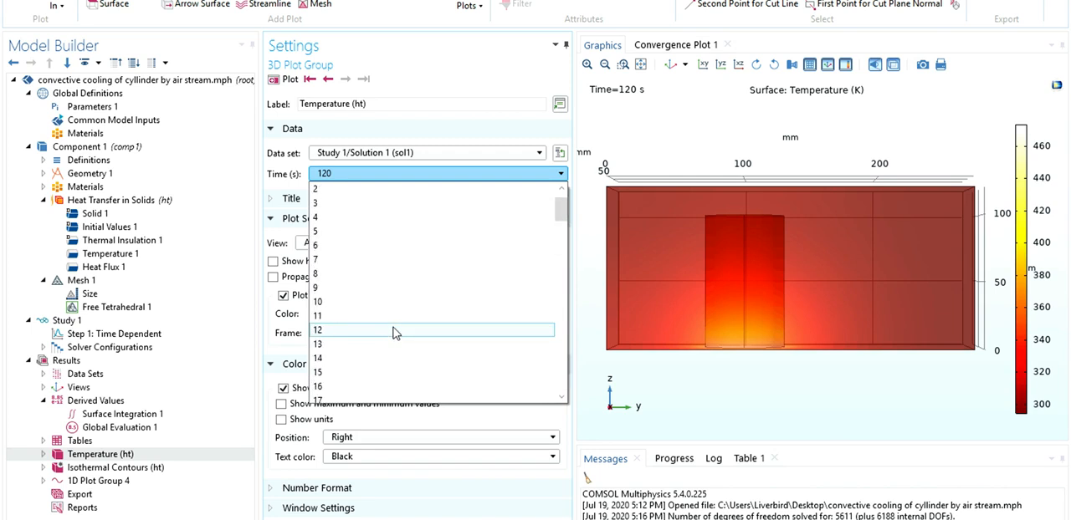
scroll(394, 333, "down", 2)
left_click(394, 330)
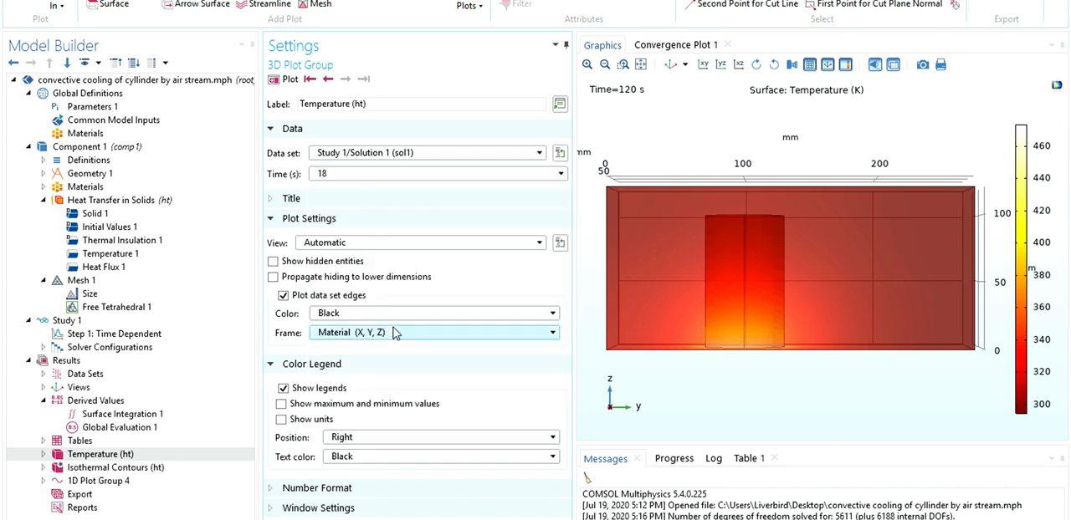
Plot the temperature distribution at 18 s and at 35 s.
left_click(286, 83)
left_click(351, 173)
scroll(359, 296, "down", 3)
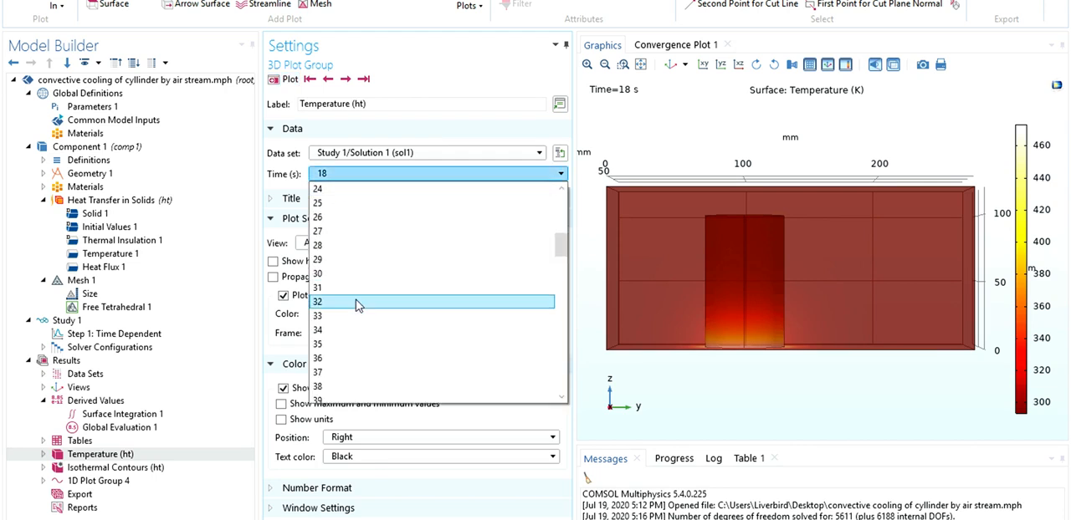
left_click(361, 299)
left_click(284, 78)
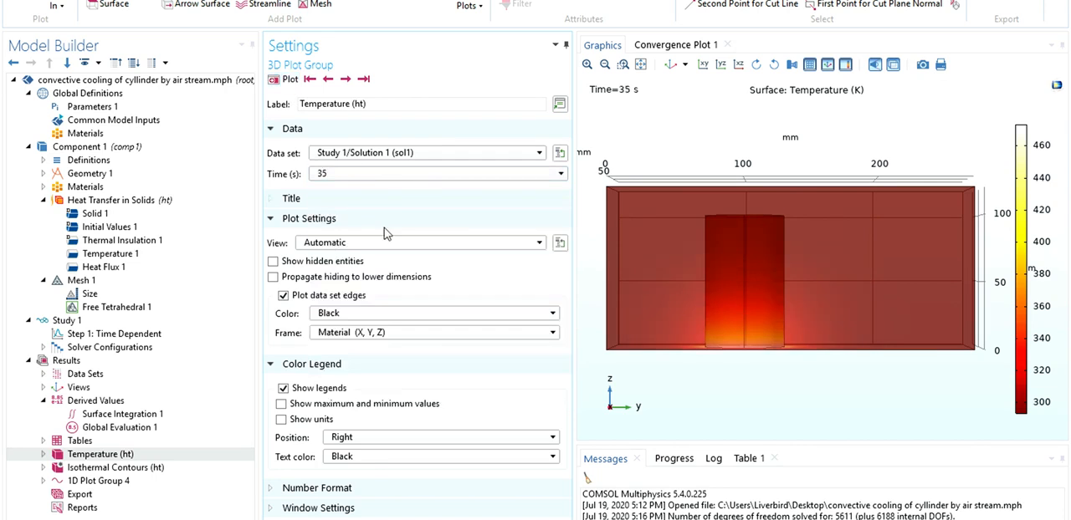
Plot the temperature distribution at 52 s and at 68 s.
left_click(382, 173)
scroll(387, 284, "down", 3)
left_click(393, 303)
left_click(288, 80)
left_click(406, 178)
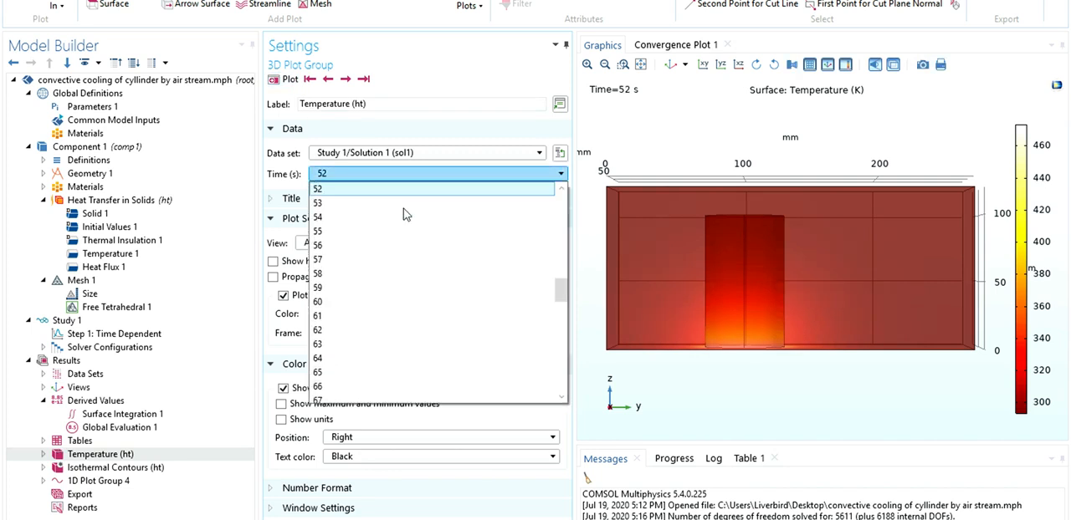
left_click(473, 331)
left_click(284, 79)
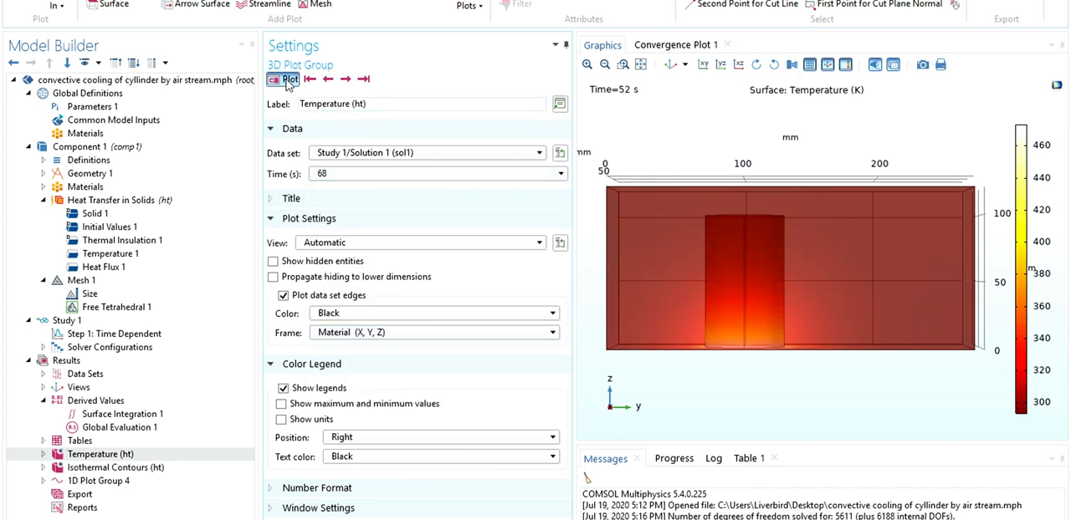
Plot the temperature distribution at 99 s and at 117 s.
left_click(353, 177)
scroll(351, 309, "down", 5)
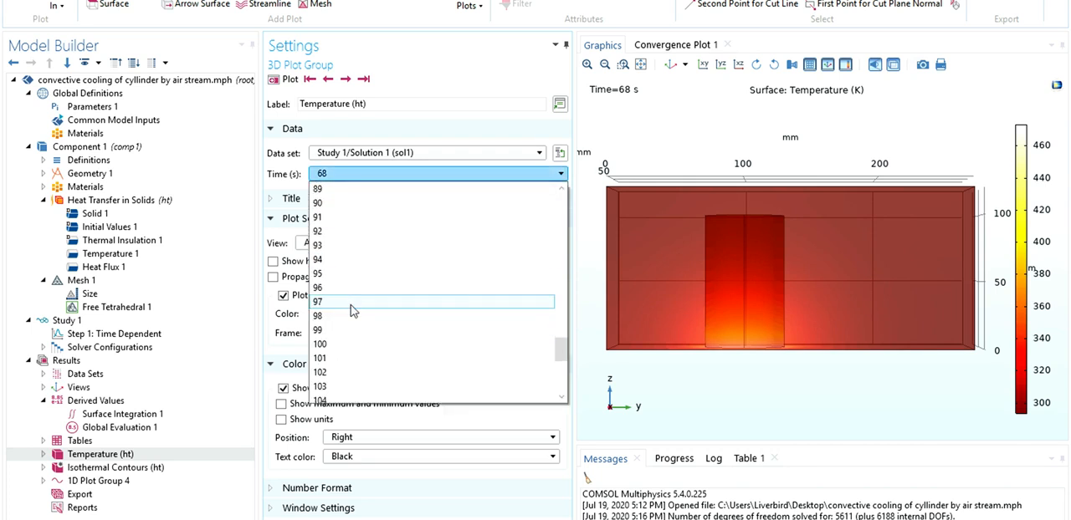
left_click(351, 327)
left_click(284, 79)
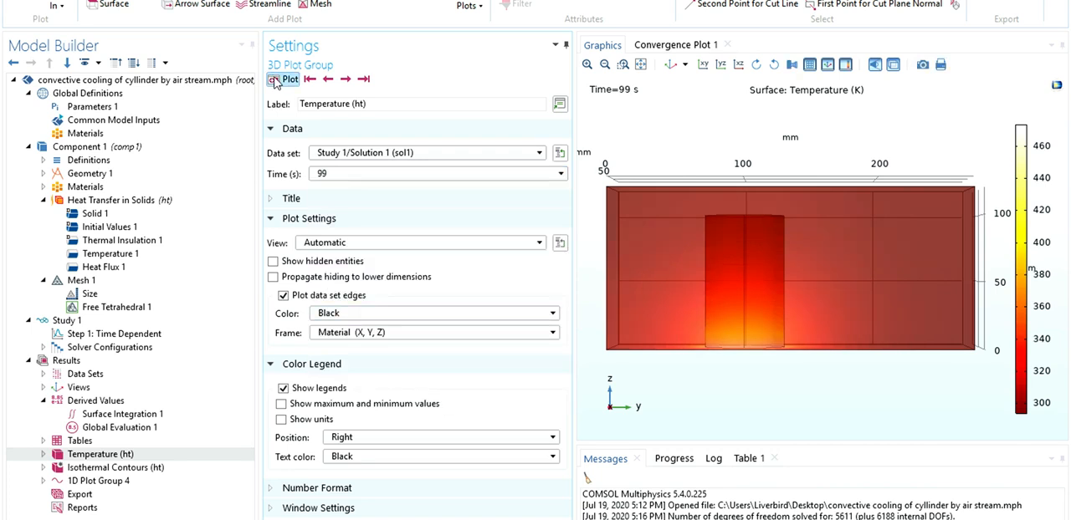
left_click(362, 178)
scroll(397, 335, "down", 3)
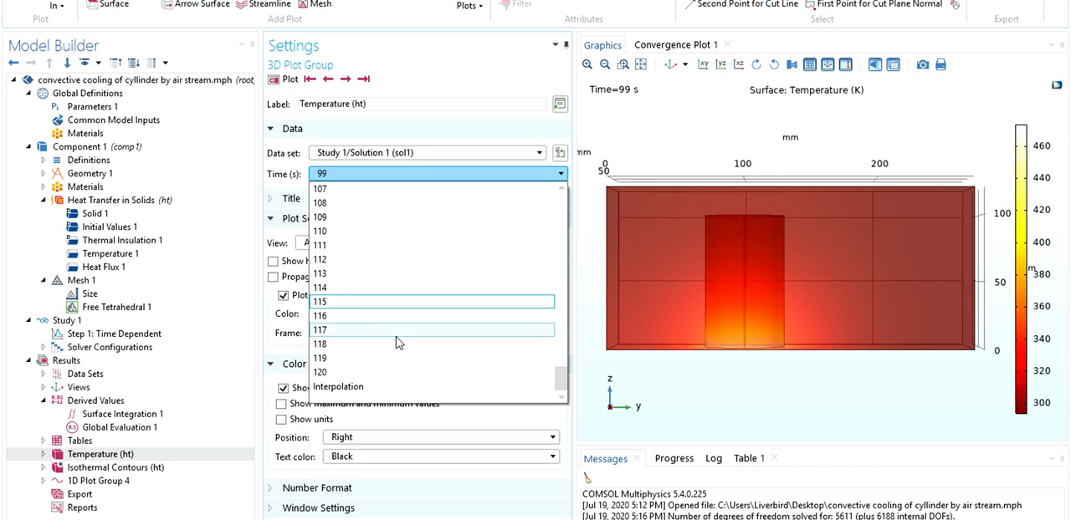
left_click(399, 331)
left_click(282, 79)
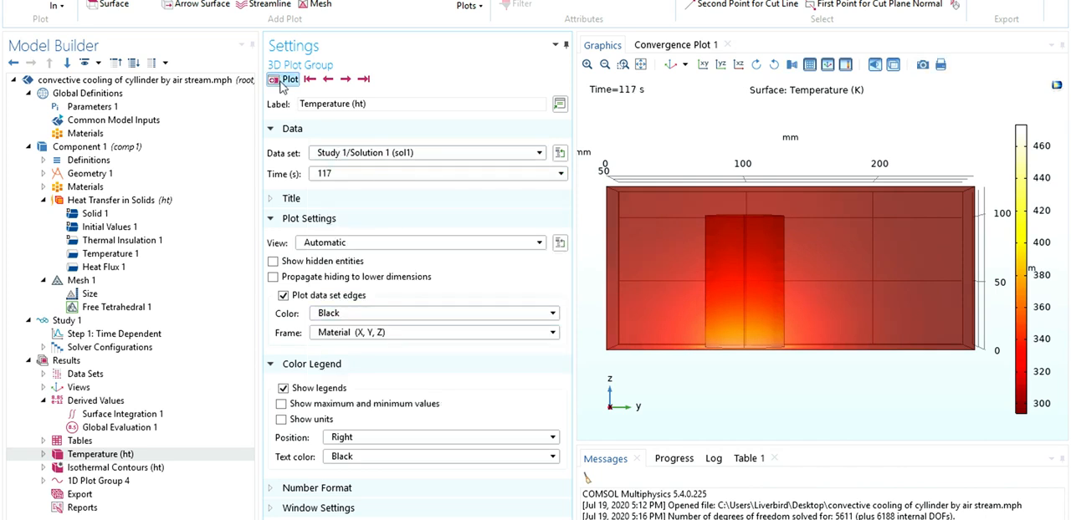
Set the temperature plot's time to the final 120 s and replot it.
left_click(401, 174)
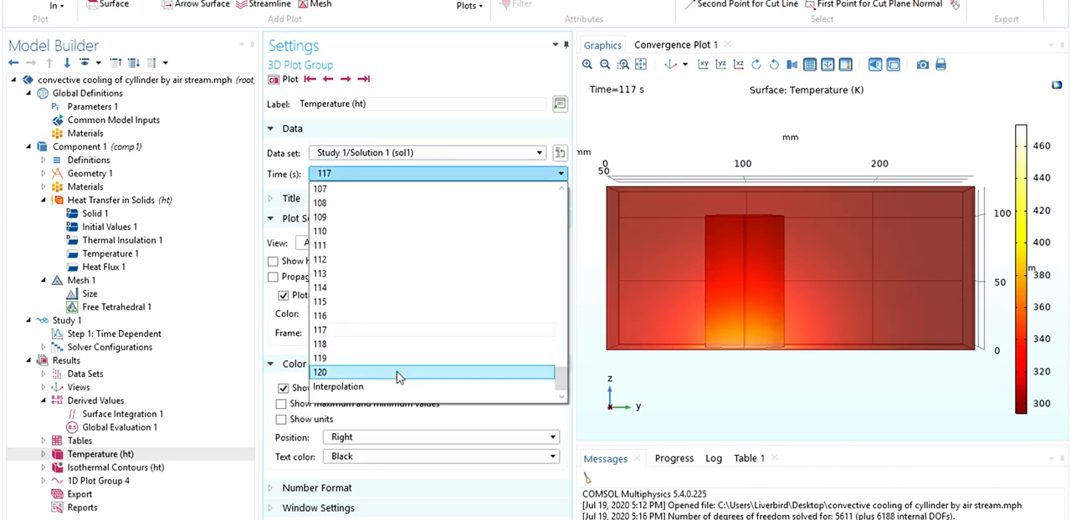
left_click(399, 376)
left_click(282, 79)
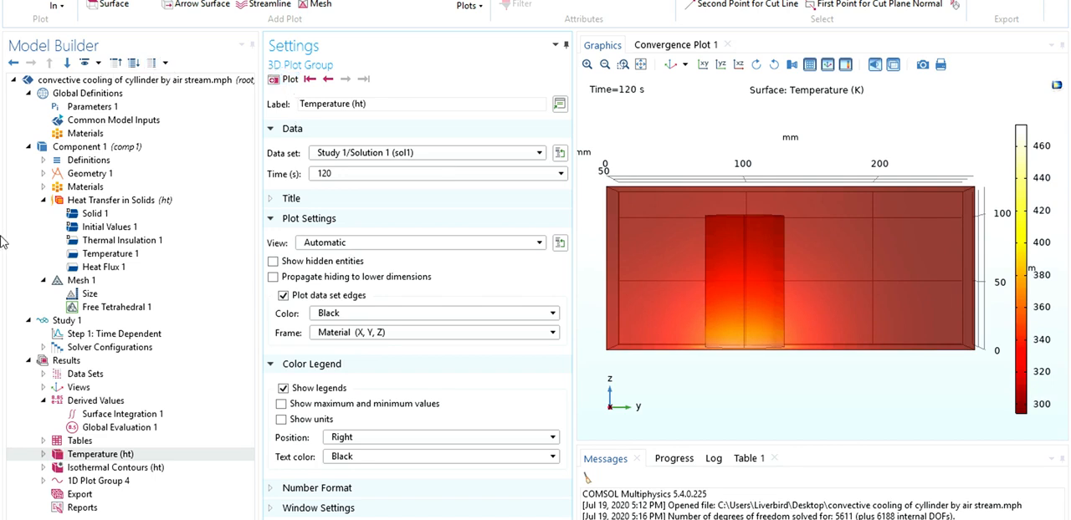
Review the integration types offered for Derived Values and open the settings of Surface Integration 1.
left_click(106, 401)
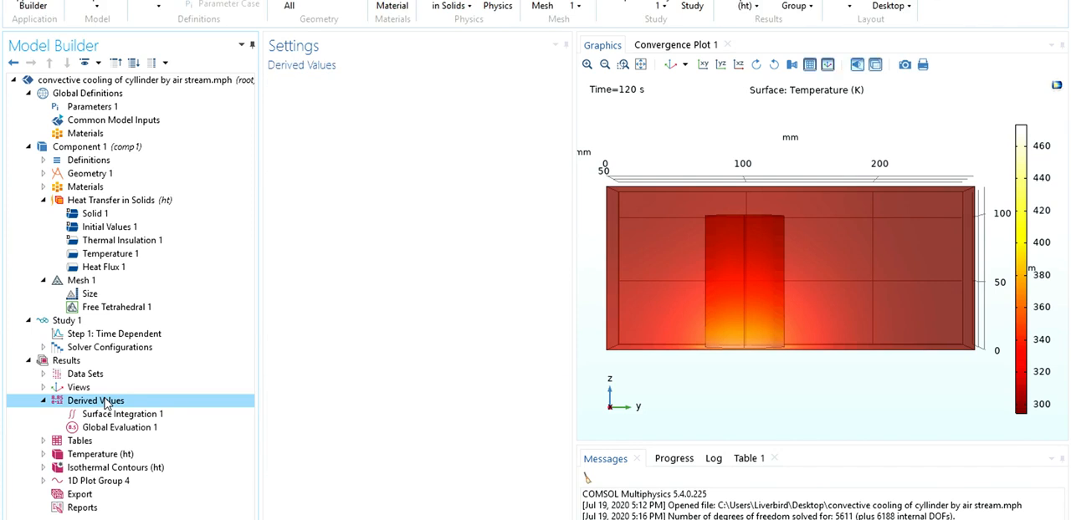
left_click(45, 374)
left_click(44, 375)
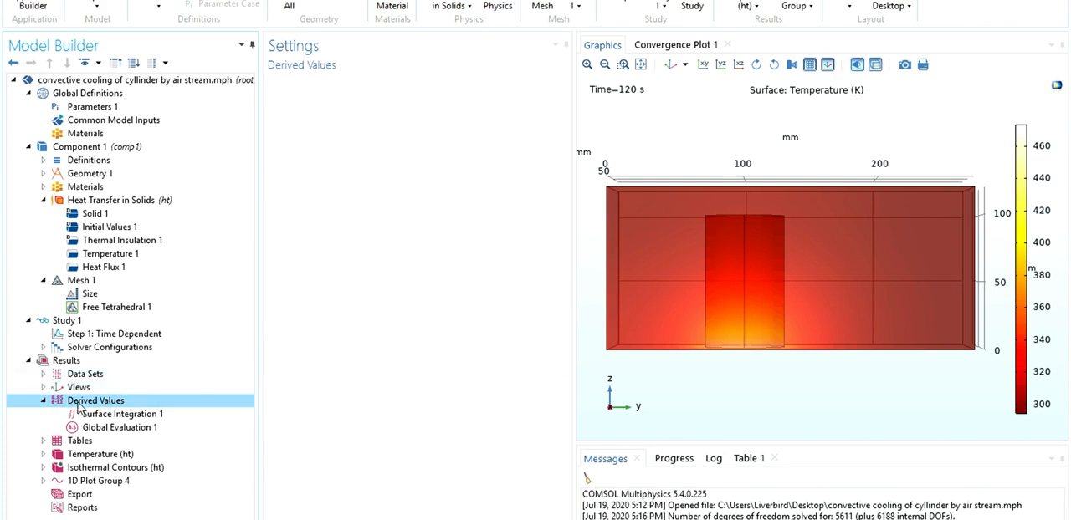
right_click(79, 408)
mouse_move(206, 196)
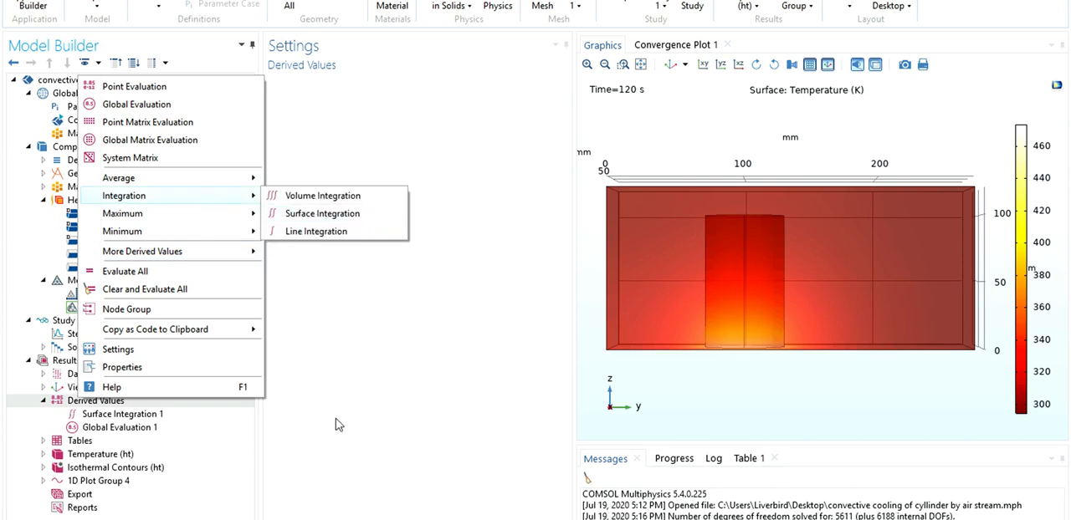
left_click(177, 416)
left_click(174, 414)
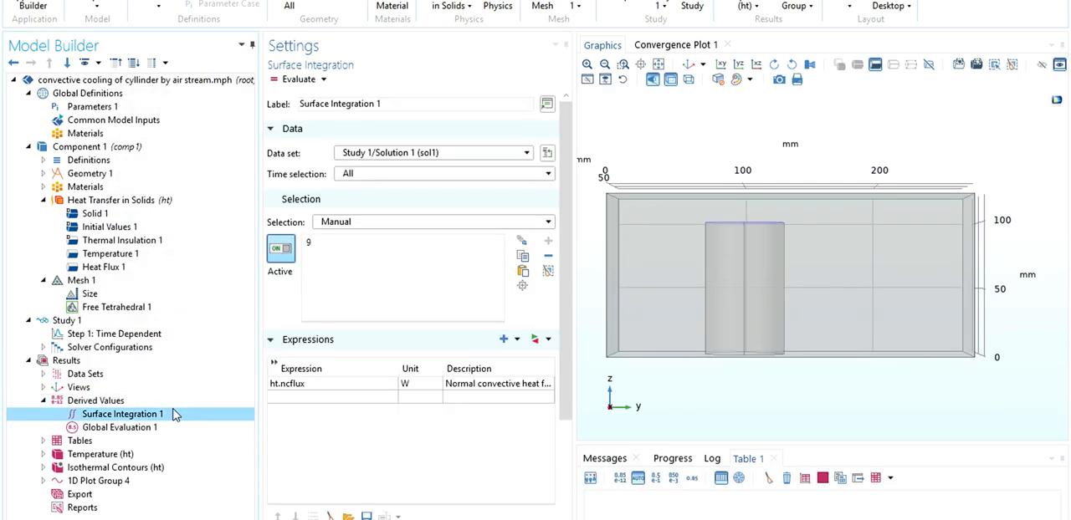
Replace the Surface Integration 1 expression with the boundary flux ht.ntflux, Normal total heat flux.
left_click(357, 505)
left_click_drag(941, 99, 890, 177)
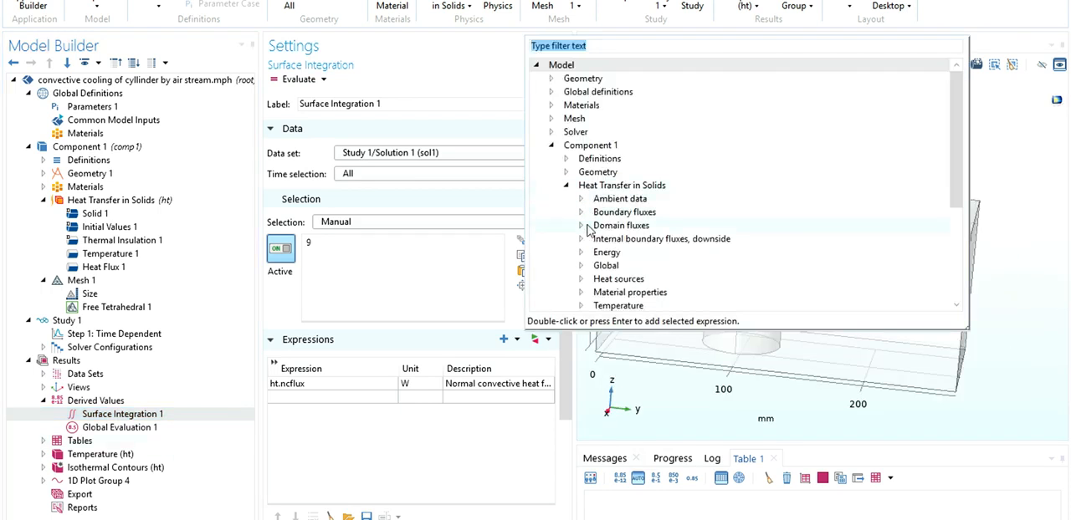
left_click(580, 278)
scroll(577, 282, "down", 2)
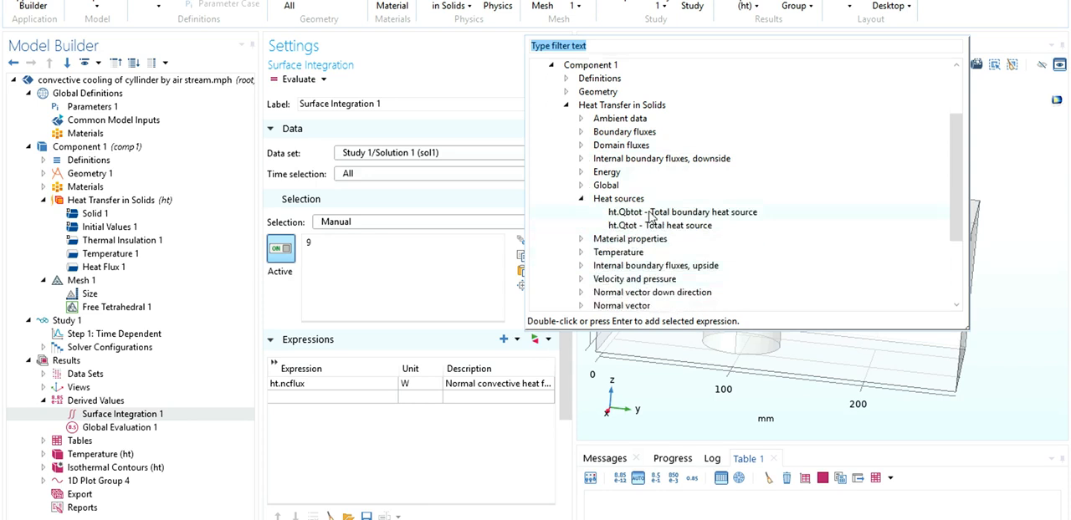
left_click(581, 253)
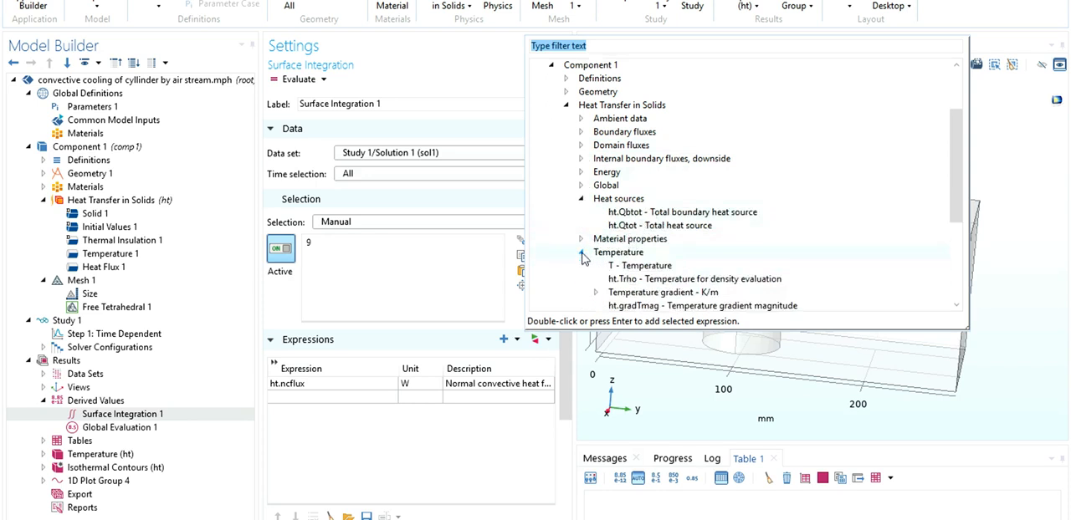
scroll(584, 256, "down", 1)
scroll(584, 256, "down", 3)
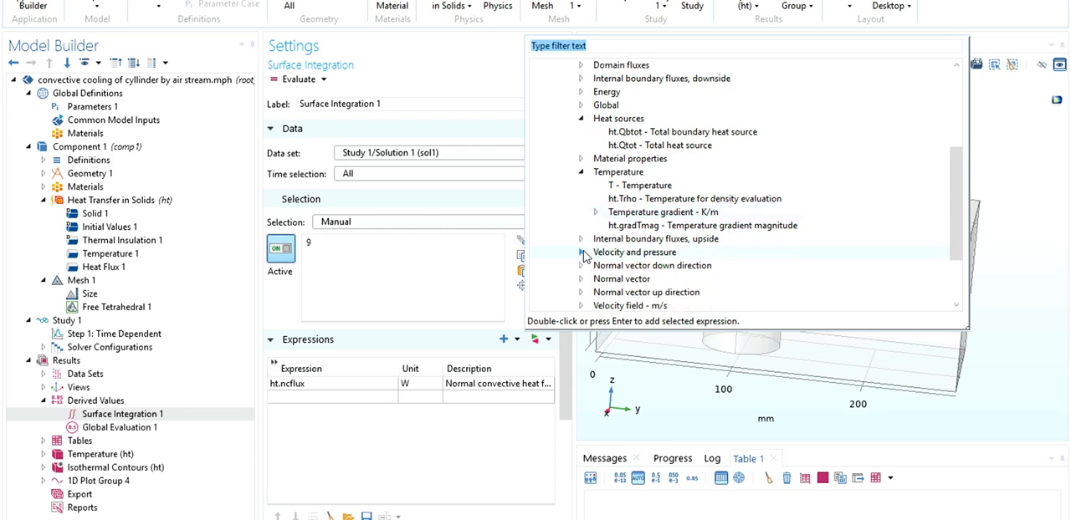
scroll(584, 255, "up", 4)
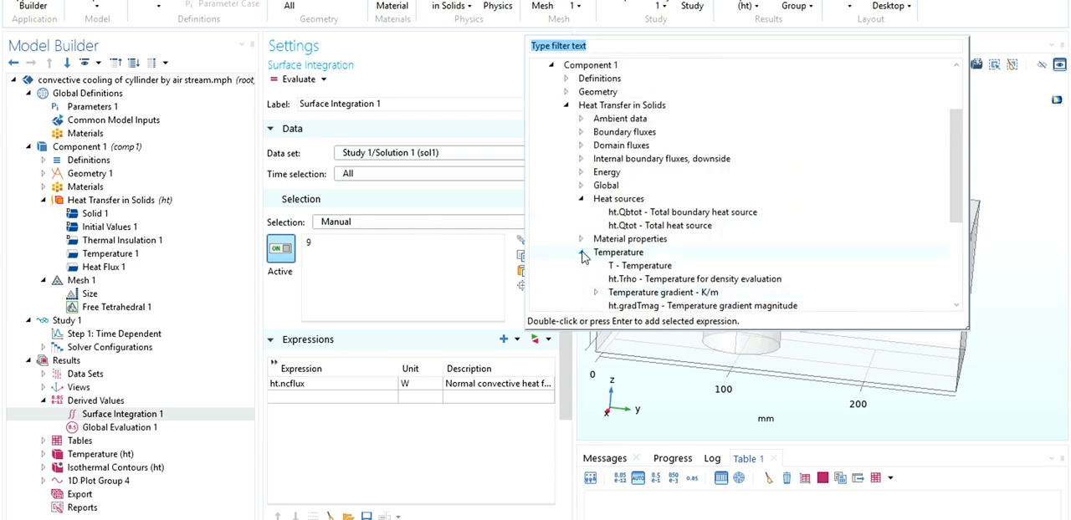
left_click(581, 133)
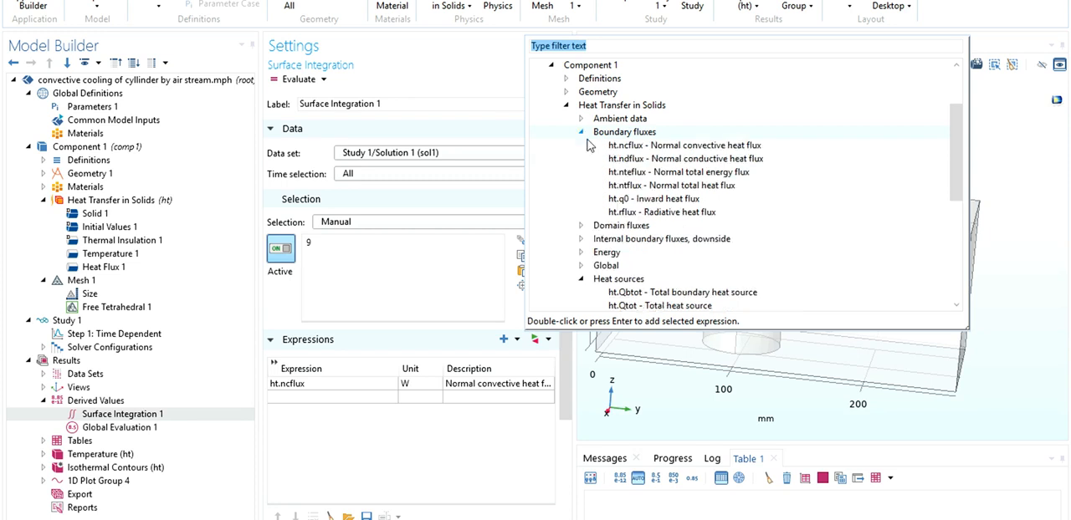
double_click(655, 185)
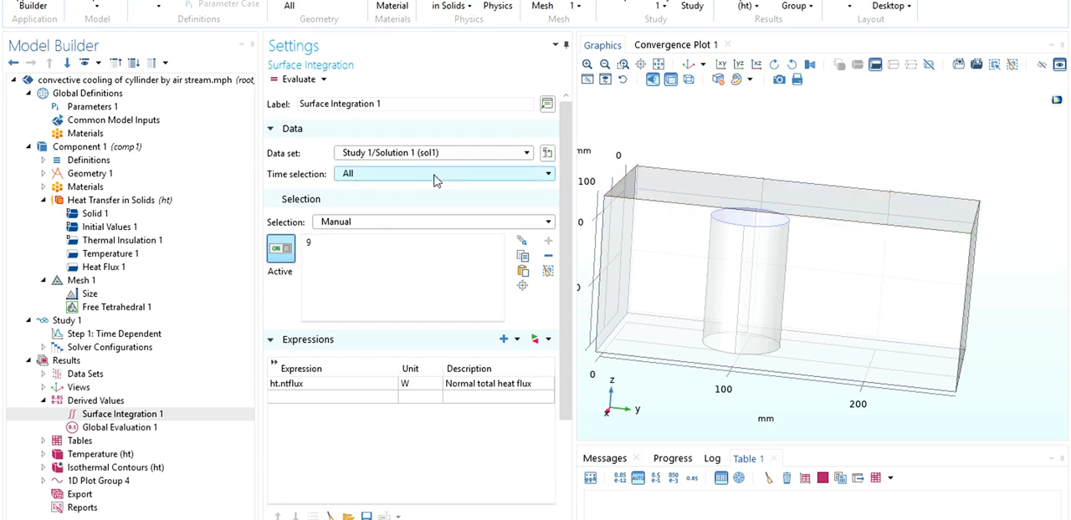
Evaluate Surface Integration 1 and plot the Table 1 values as a graph over time.
left_click(289, 79)
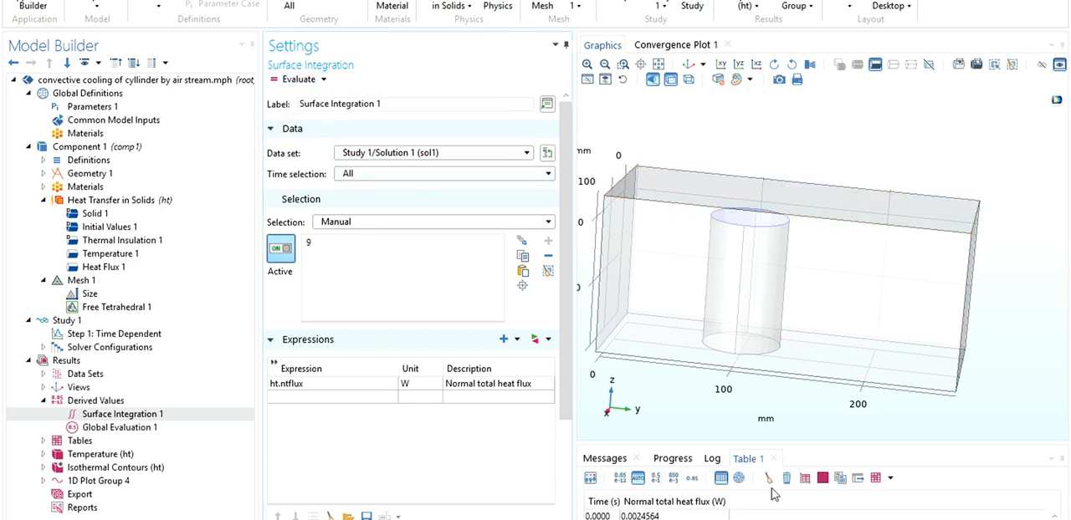
left_click(805, 482)
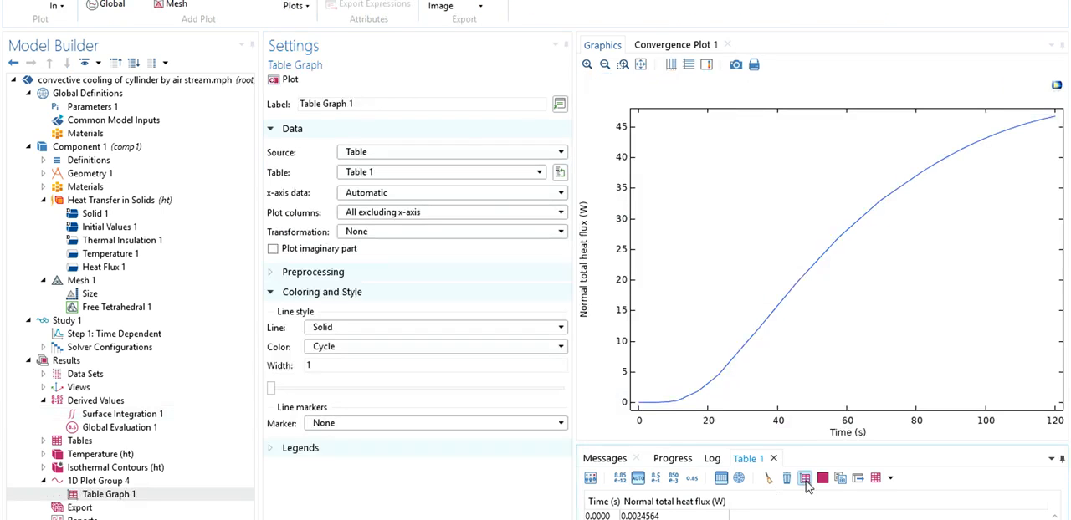